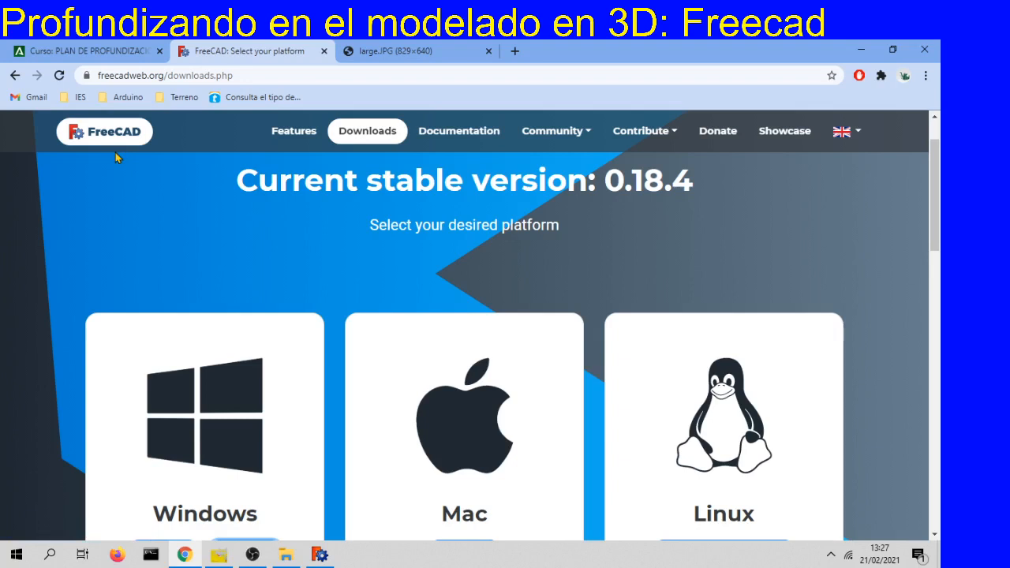
# Review the Windows 32-bit and 64-bit downloads on the FreeCAD download page and switch to the FreeCAD application
pyautogui.scroll(-1, 115, 152)
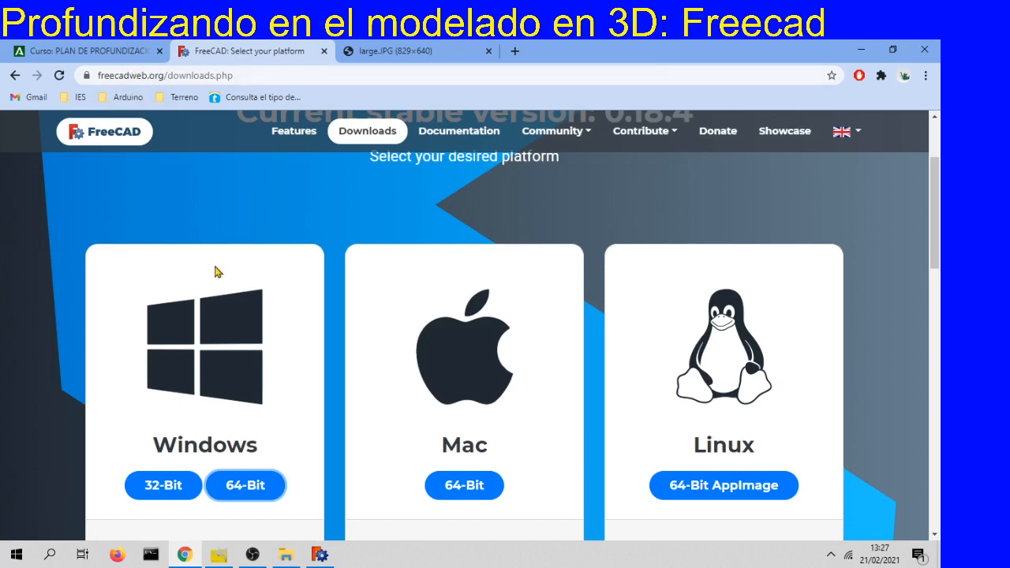
pyautogui.scroll(-2, 207, 323)
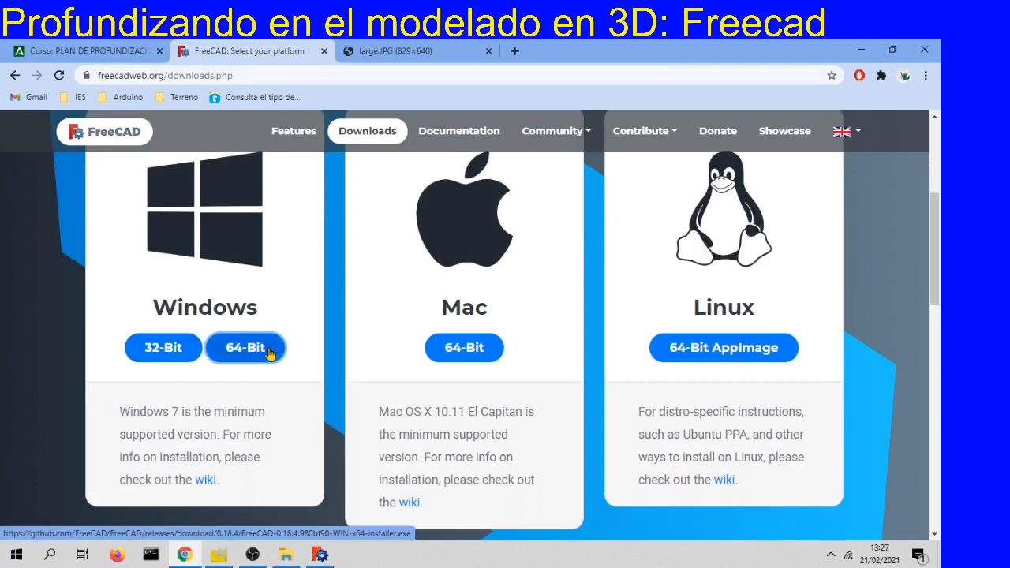
pyautogui.click(322, 554)
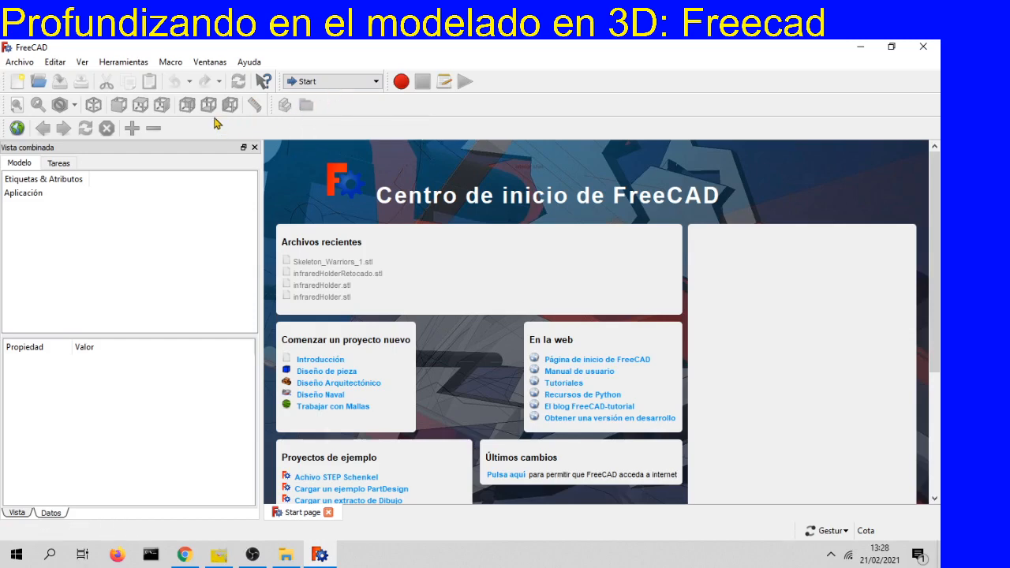
# Activate the Arch workbench and create a new empty document
pyautogui.click(319, 86)
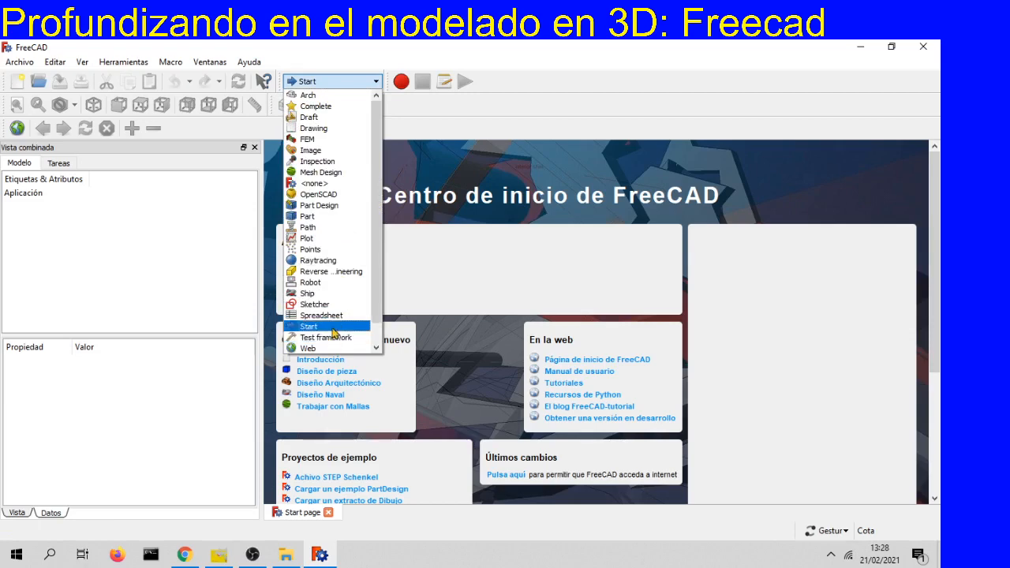
pyautogui.click(331, 96)
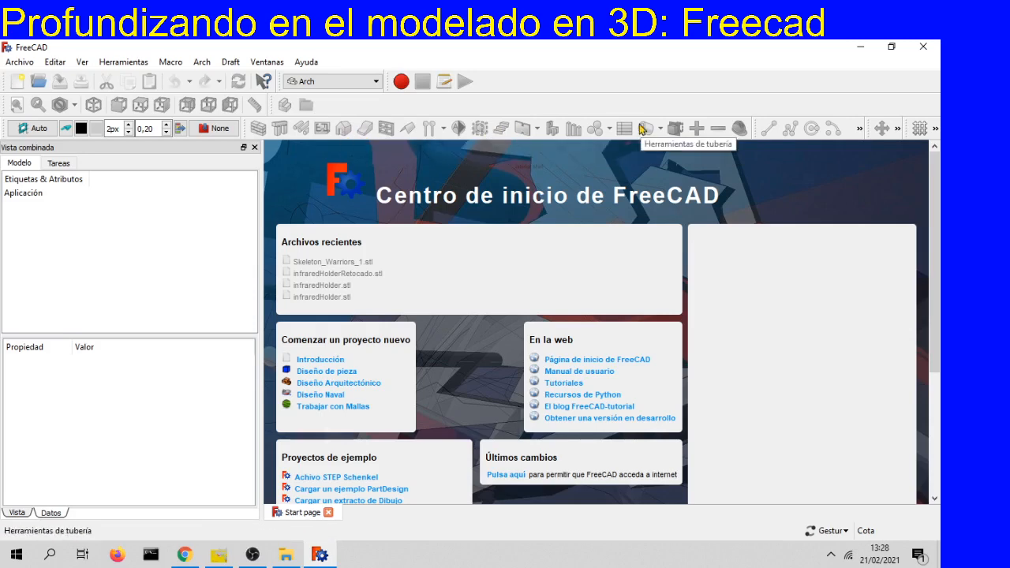
pyautogui.click(20, 61)
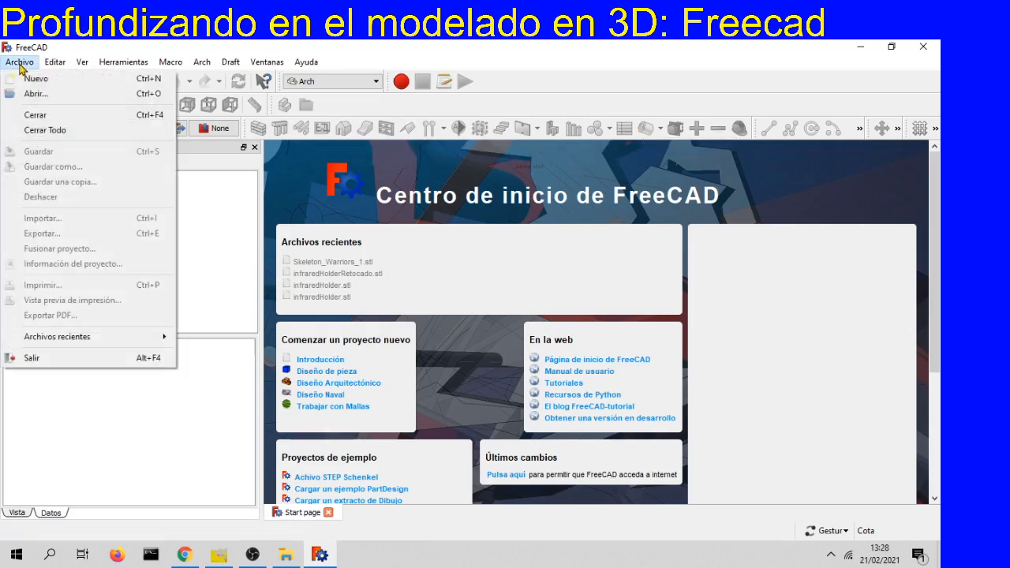
pyautogui.click(26, 82)
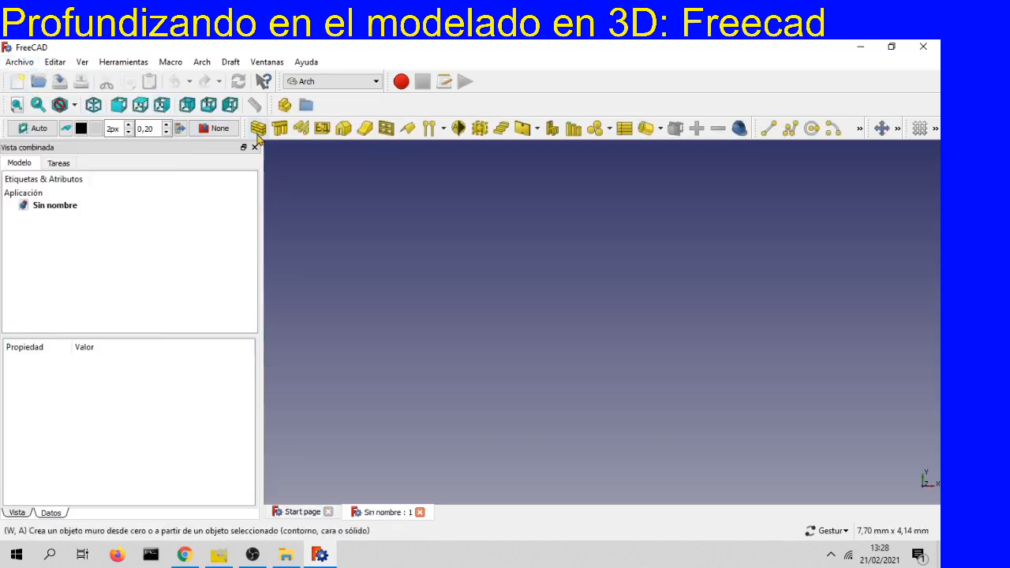
# Change the active workbench to Part
pyautogui.click(368, 82)
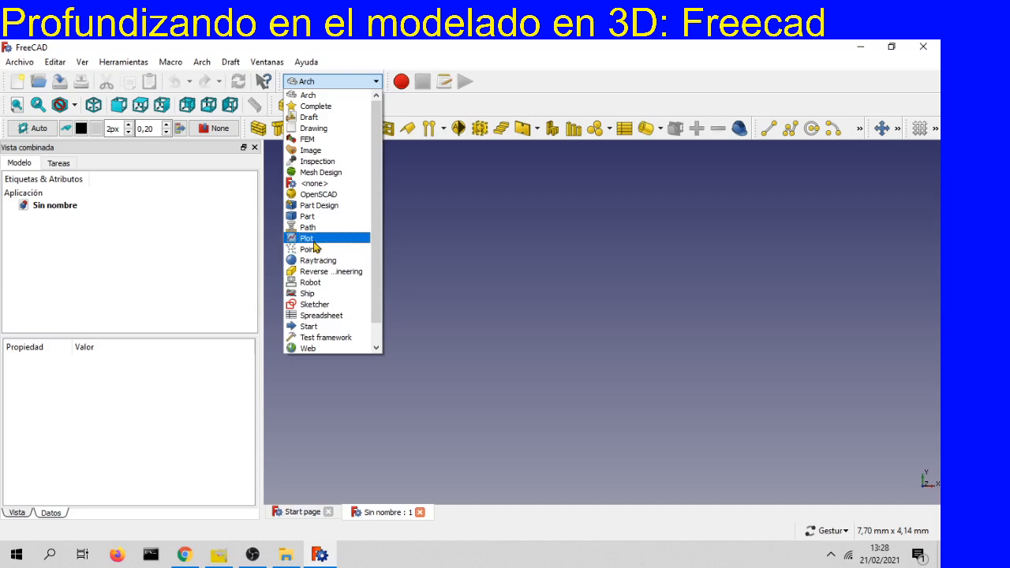
pyautogui.click(321, 217)
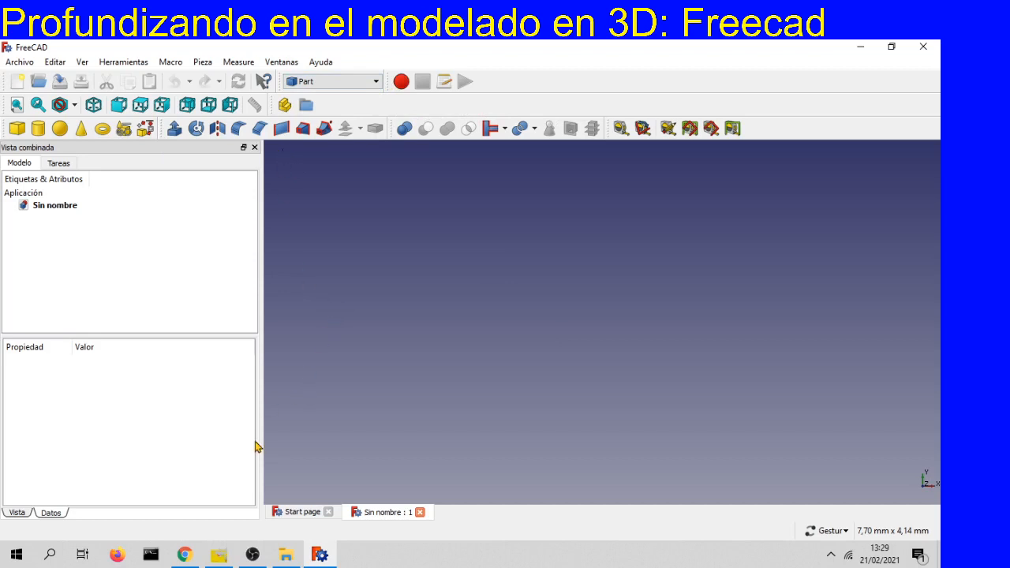
# Examine the reference picture of the coil spring in Chrome and return to FreeCAD
pyautogui.click(183, 554)
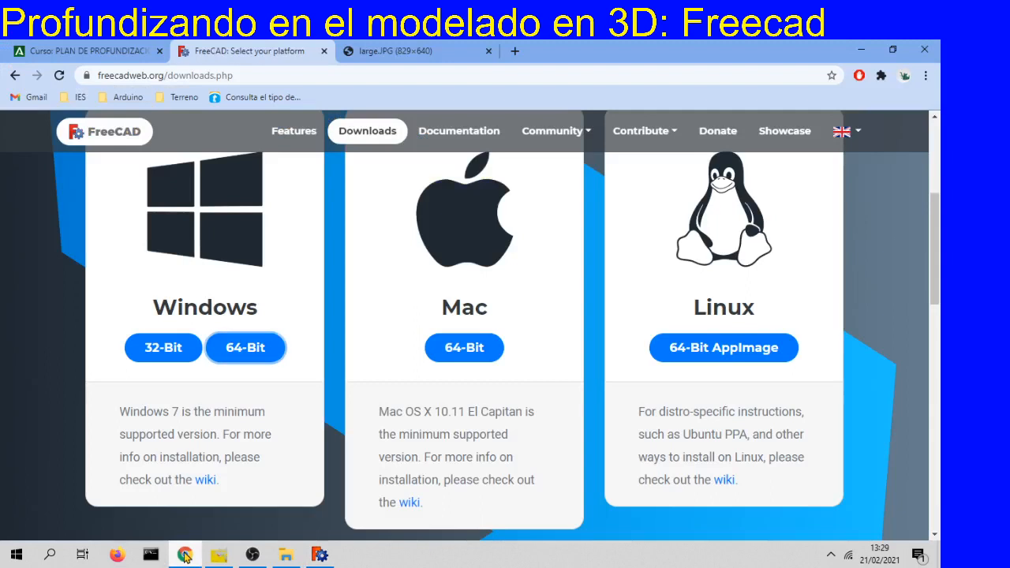
pyautogui.click(395, 49)
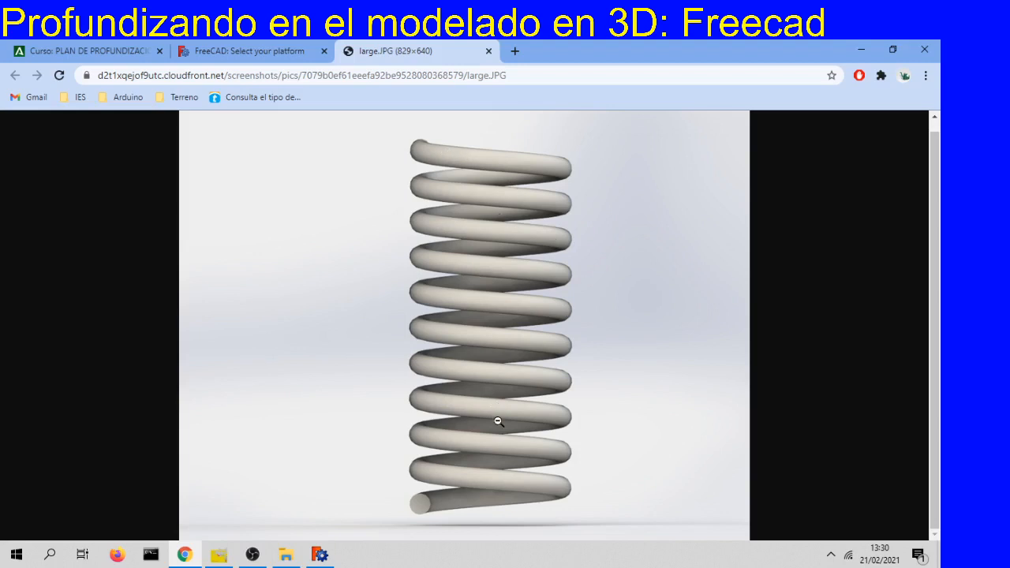
pyautogui.click(329, 557)
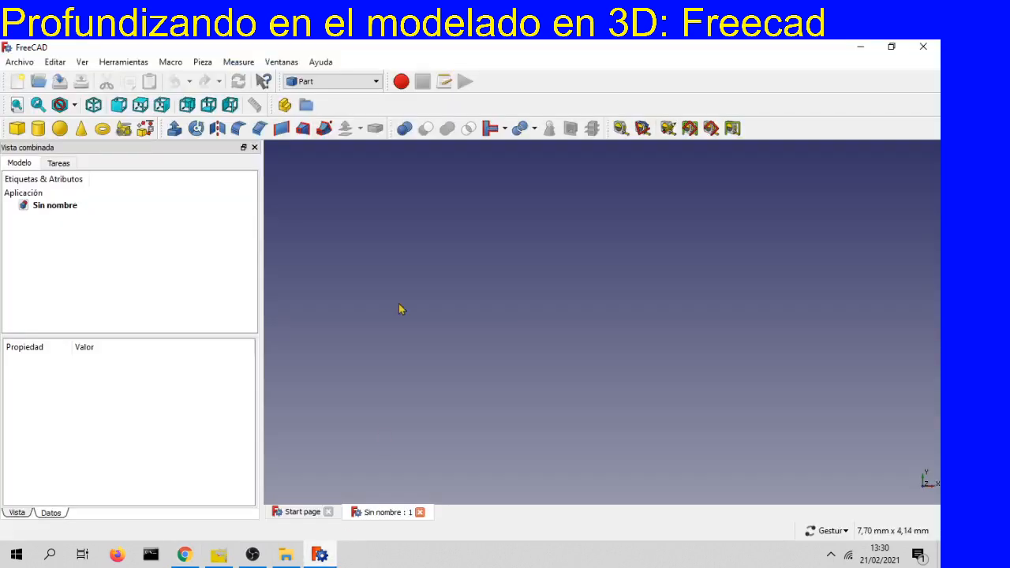
pyautogui.click(24, 62)
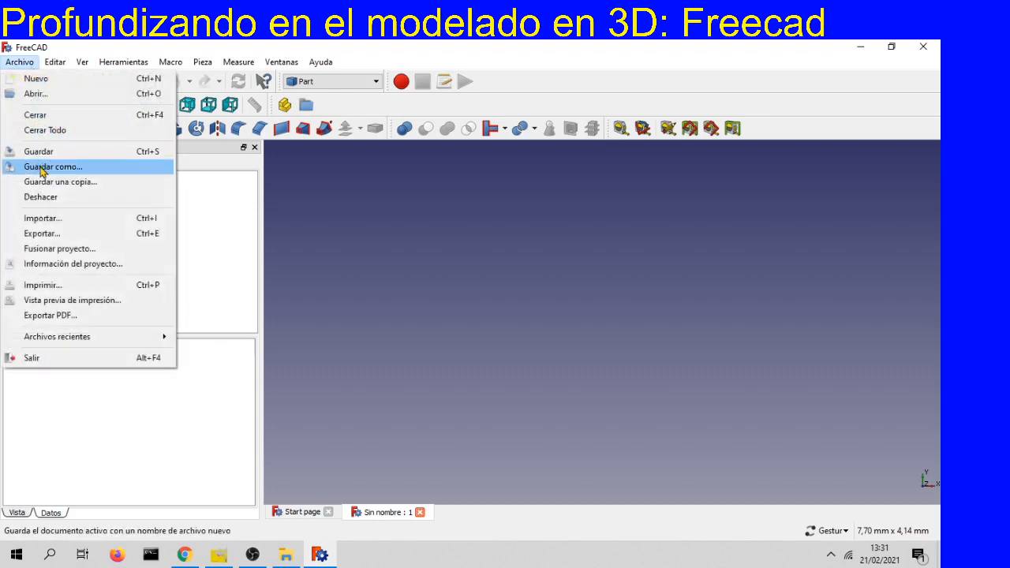
pyautogui.click(138, 66)
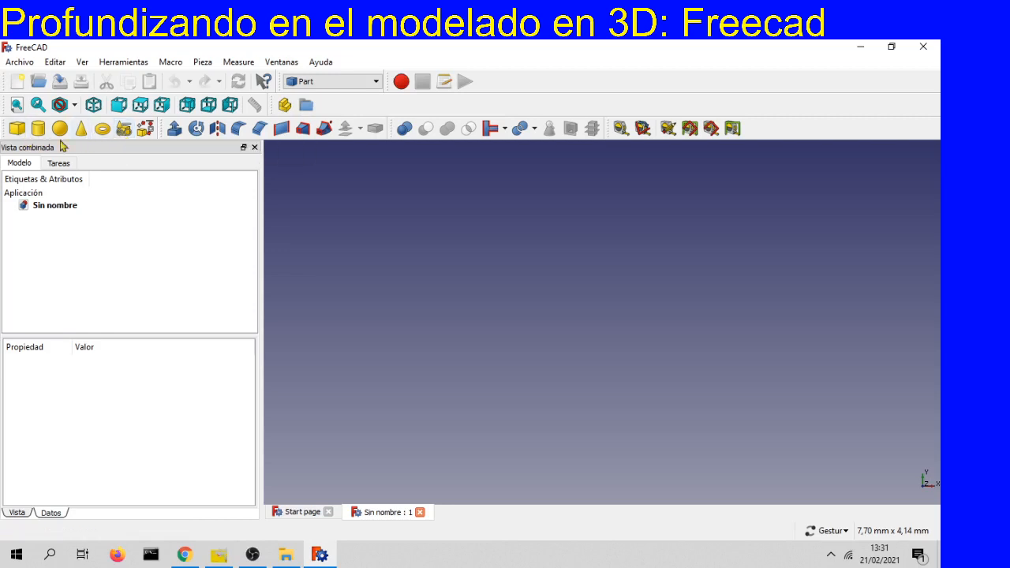
# Create a right-handed helix primitive with 1 mm pitch, 2 mm height, 1 mm radius and 0° angle, and inspect it from several angles
pyautogui.click(122, 130)
pyautogui.click(91, 245)
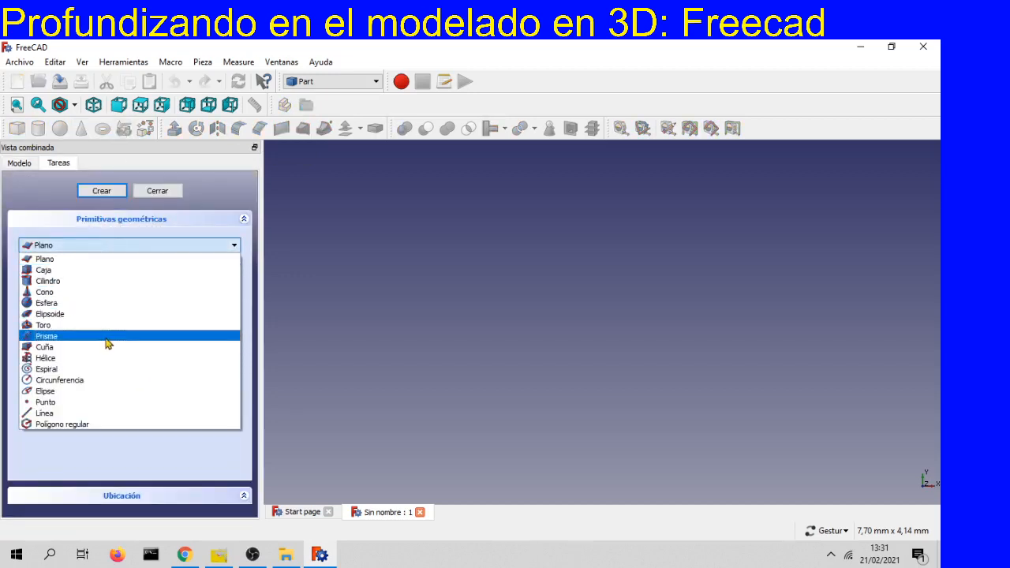
pyautogui.click(64, 360)
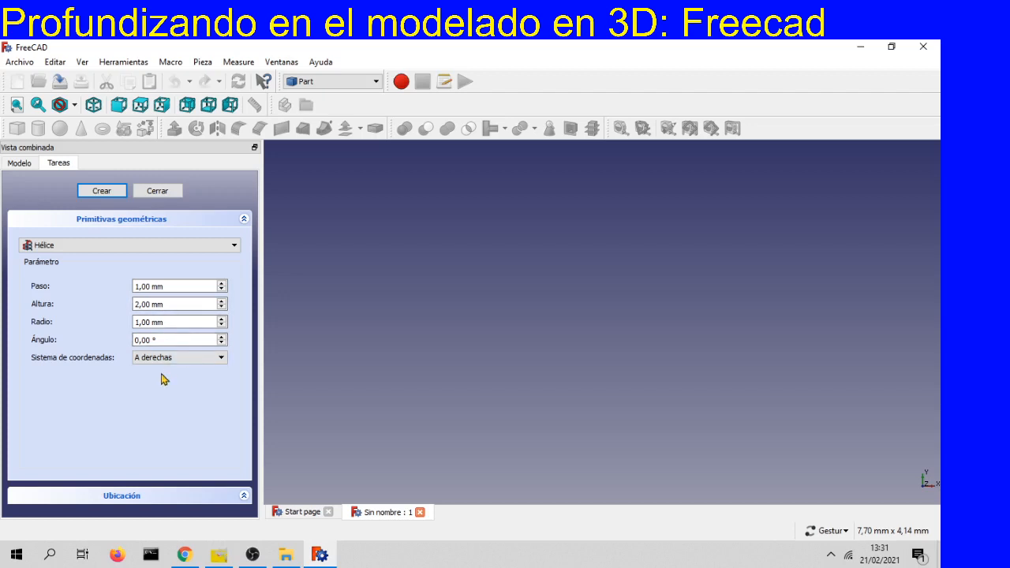
pyautogui.click(101, 191)
pyautogui.moveTo(637, 446); pyautogui.dragTo(622, 368)
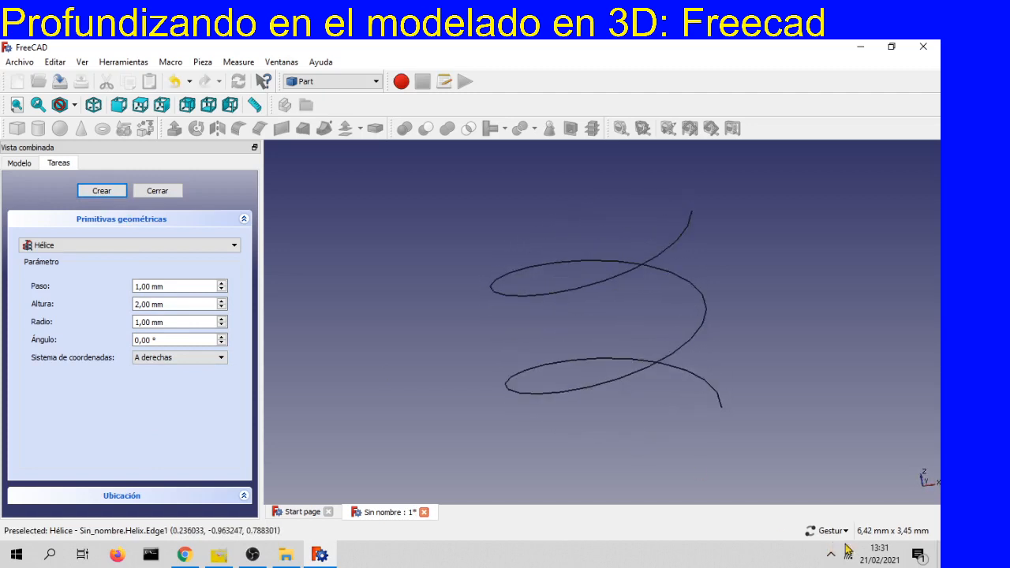
pyautogui.moveTo(842, 533)
pyautogui.moveTo(674, 422); pyautogui.dragTo(575, 399)
pyautogui.click(157, 191)
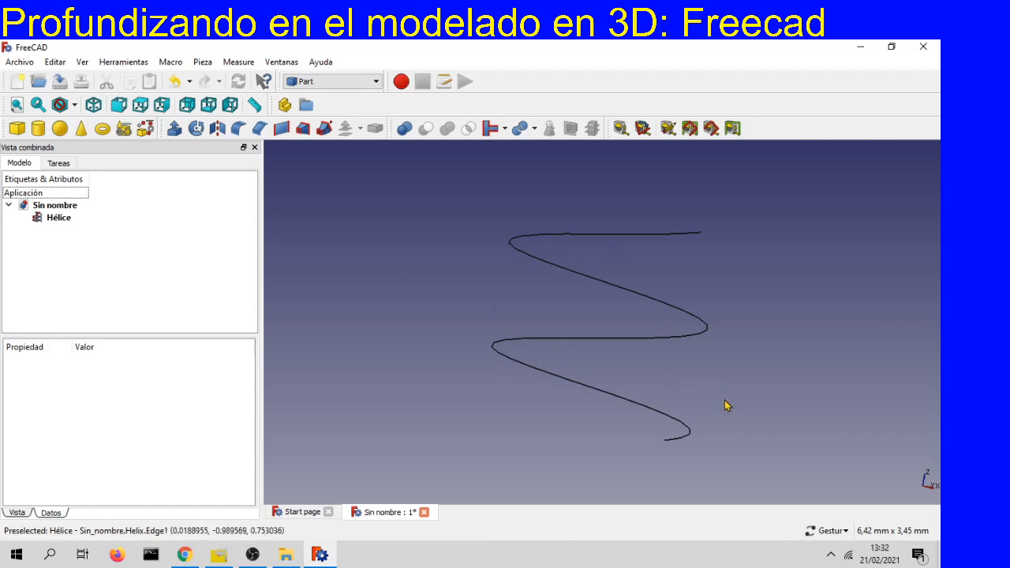
# Change the active workbench to Part Design with the helix in view
pyautogui.moveTo(730, 403); pyautogui.dragTo(749, 380)
pyautogui.click(317, 82)
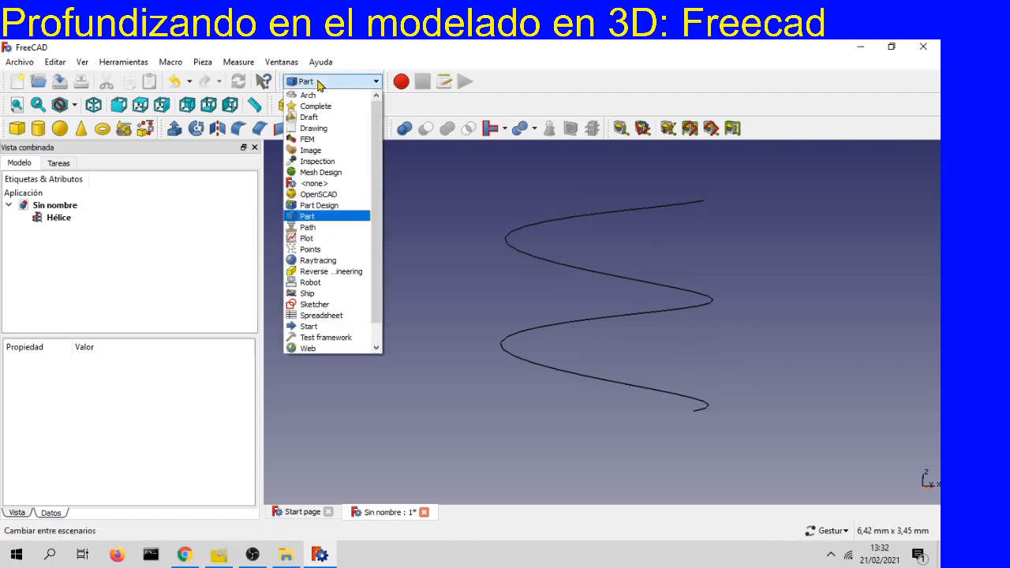
pyautogui.click(332, 207)
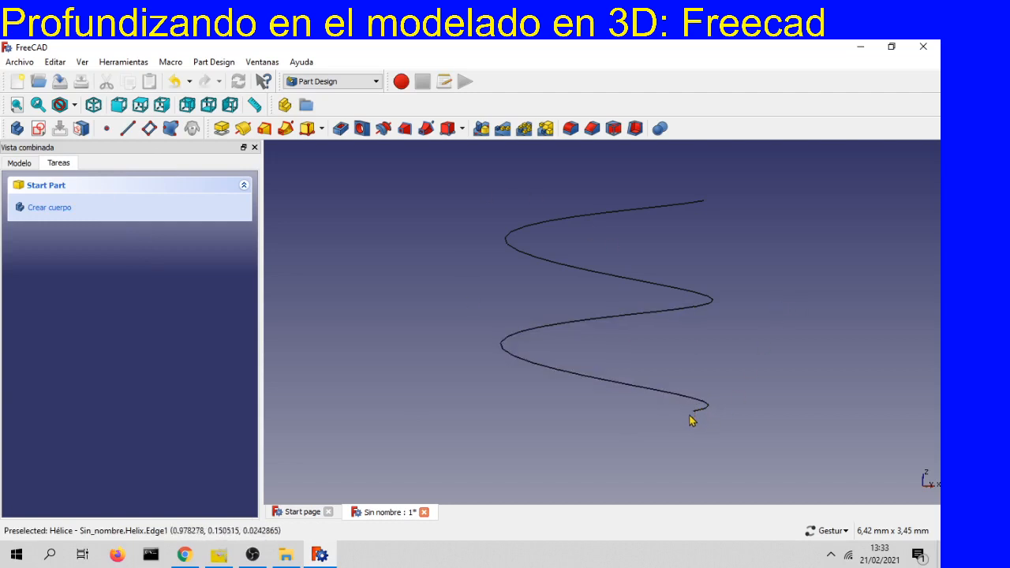
# Start a new sketch on the XZ plane, which passes through the helix's lower starting point
pyautogui.click(37, 129)
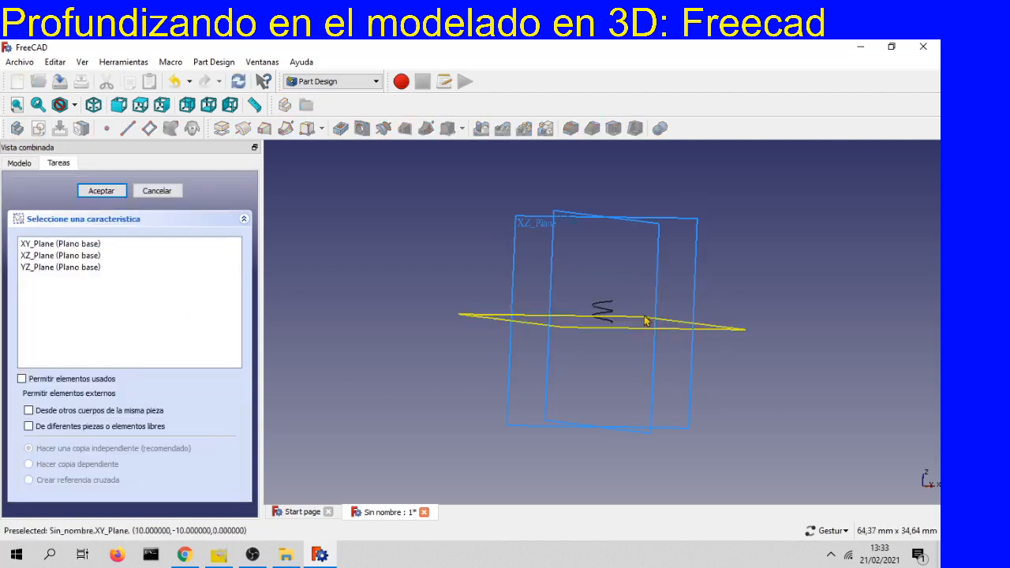
pyautogui.moveTo(724, 383); pyautogui.dragTo(772, 384)
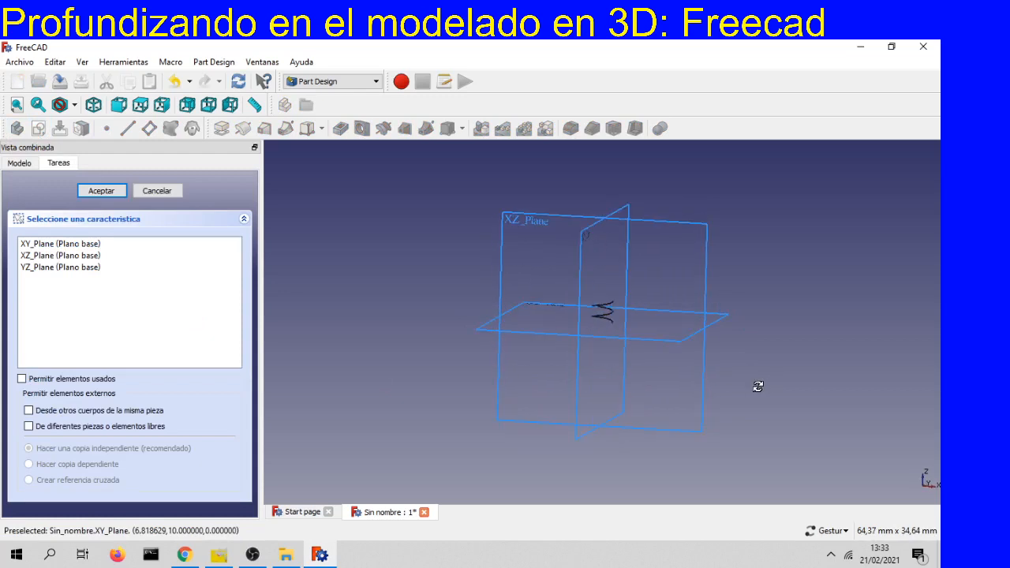
pyautogui.scroll(5, 605, 333)
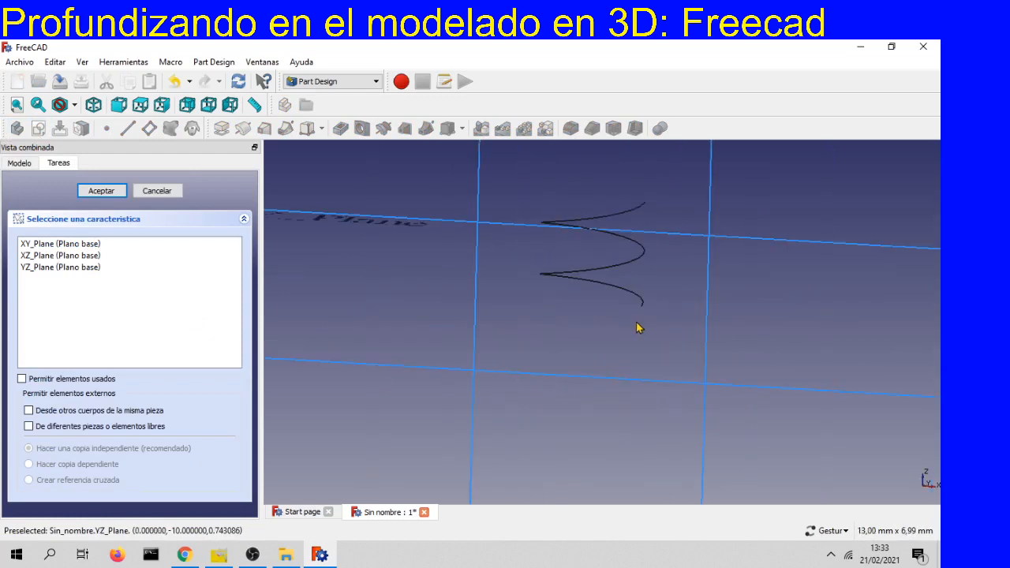
pyautogui.scroll(-5, 638, 329)
pyautogui.scroll(4, 639, 332)
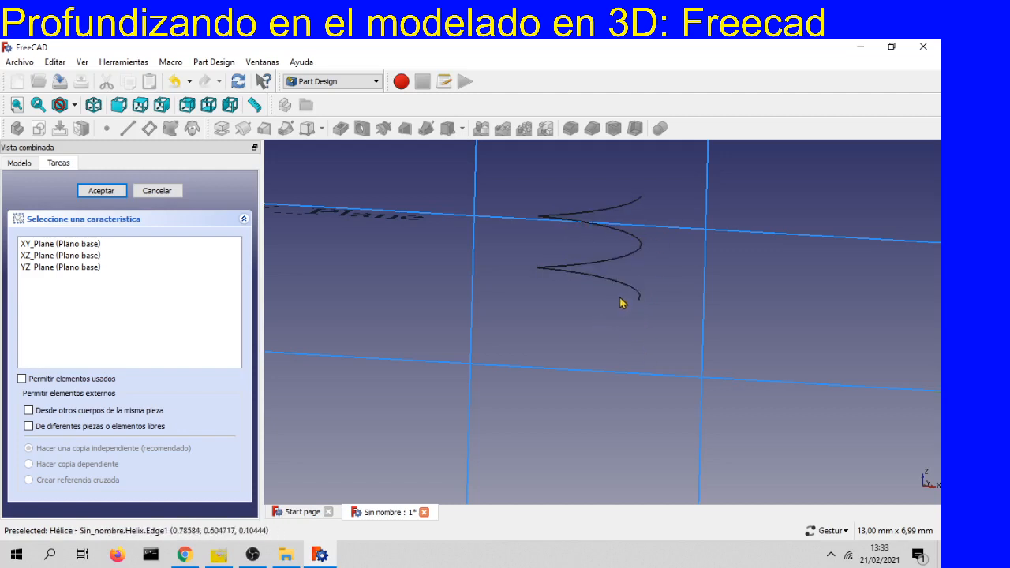
pyautogui.scroll(-5, 628, 309)
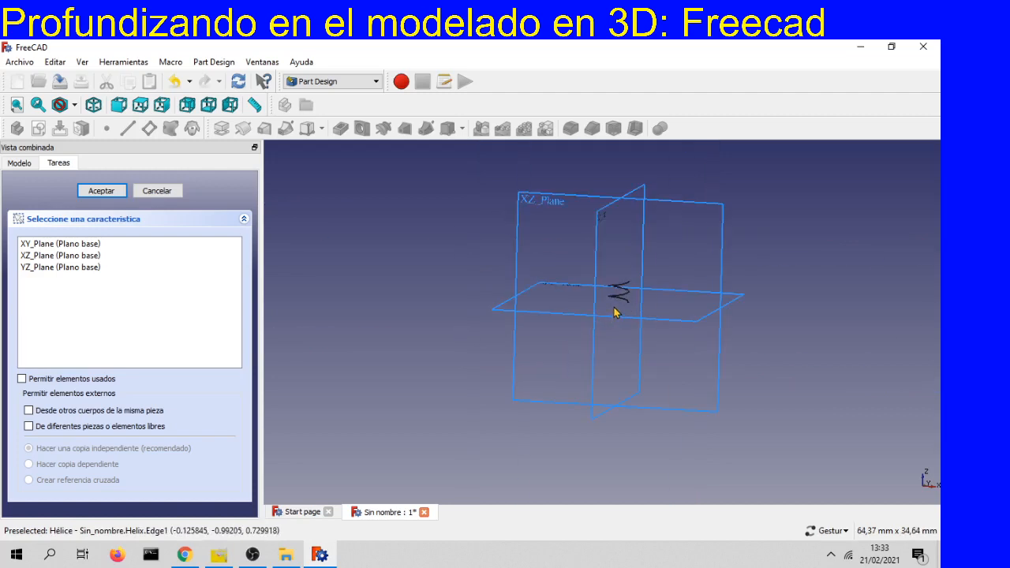
pyautogui.scroll(5, 622, 308)
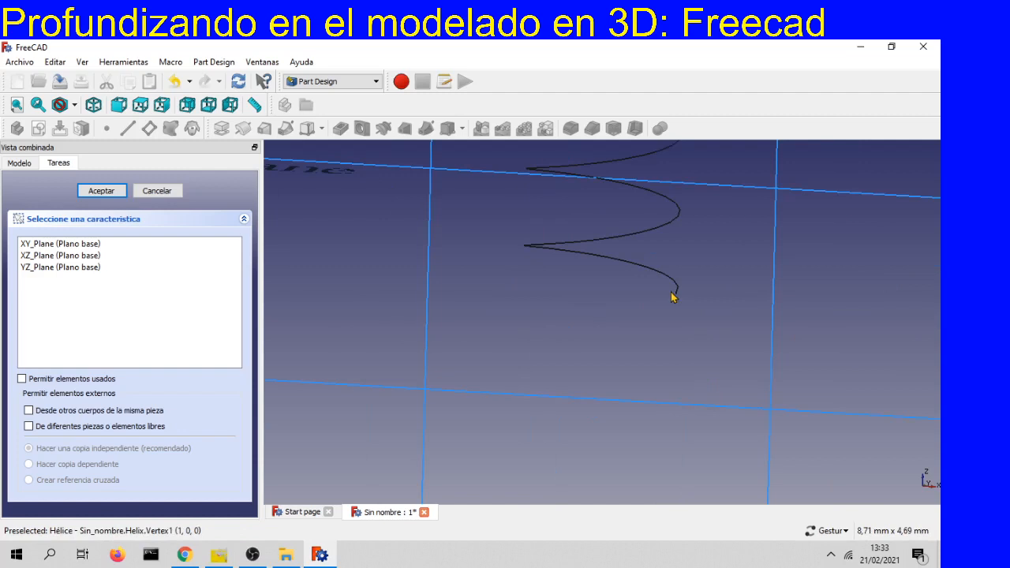
pyautogui.scroll(-5, 699, 309)
pyautogui.click(759, 278)
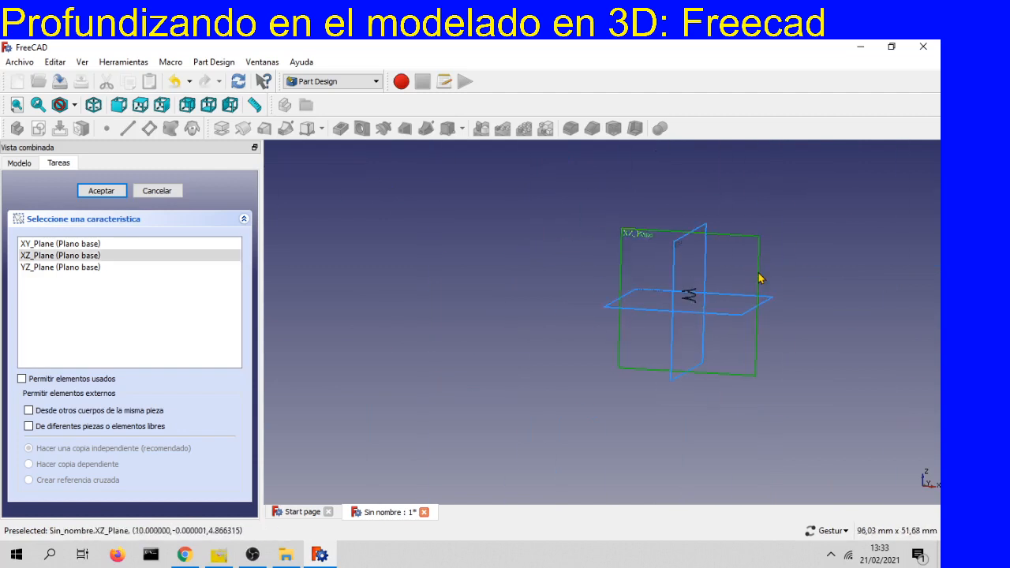
pyautogui.click(112, 195)
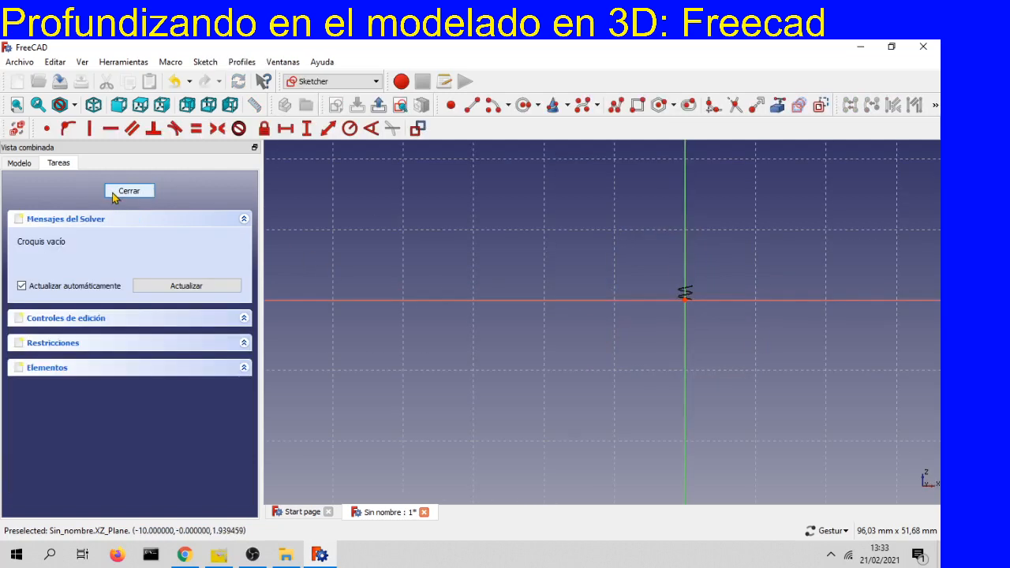
# Sketch a small circle centred on the helix's lower end at about (1.0, 0.0) and close the sketch
pyautogui.scroll(10, 687, 304)
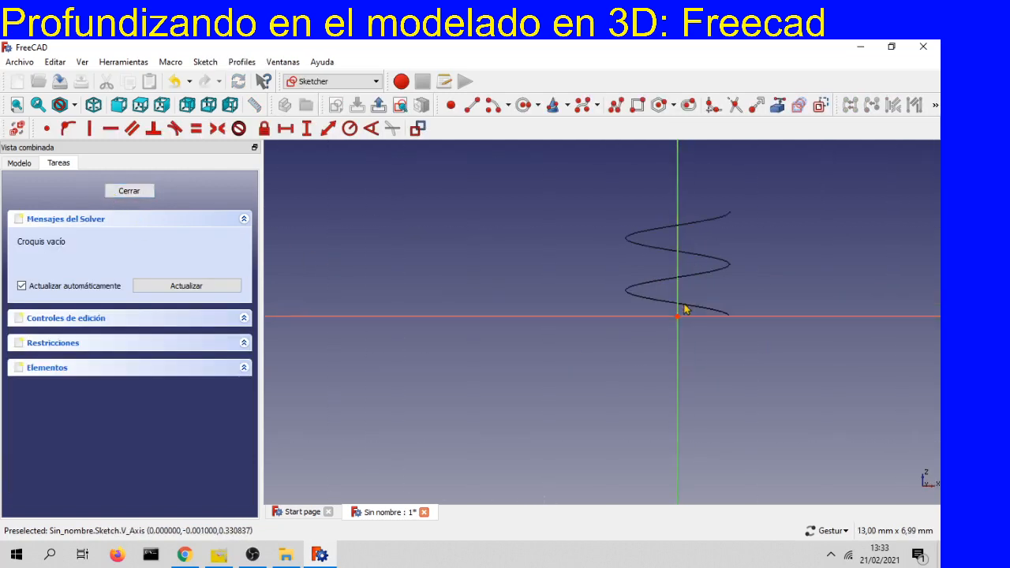
pyautogui.scroll(-8, 691, 311)
pyautogui.scroll(10, 694, 312)
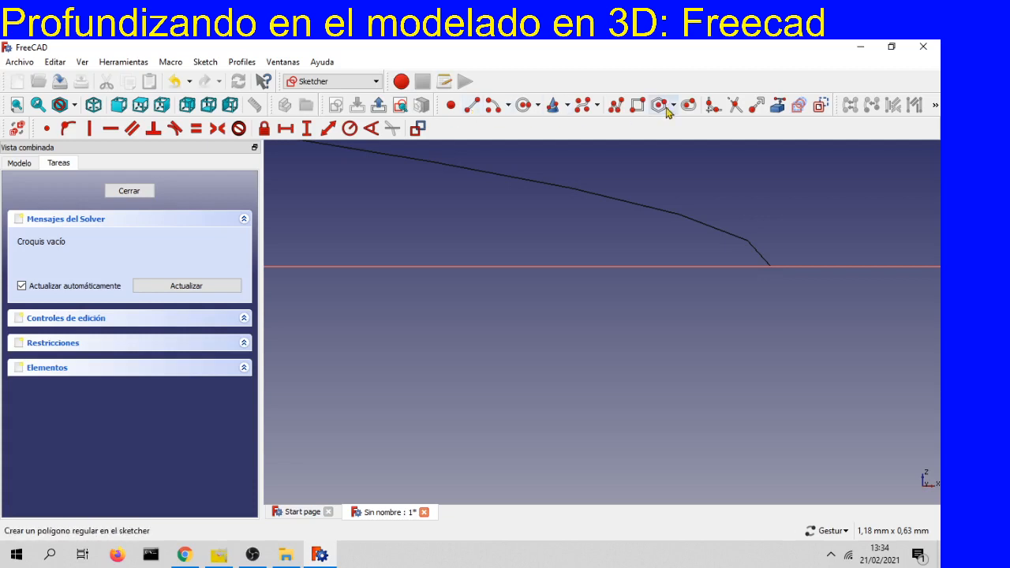
pyautogui.click(523, 106)
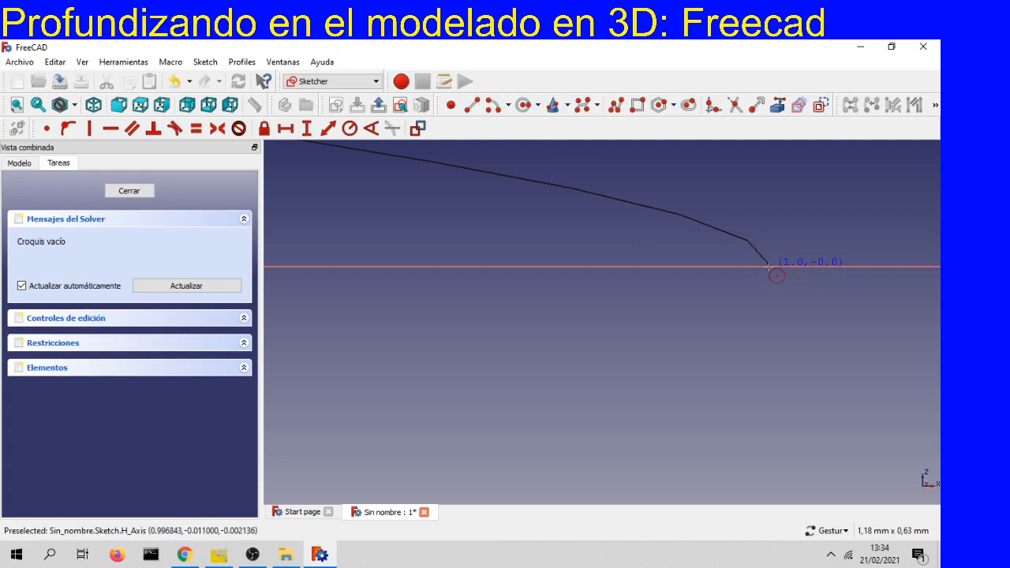
pyautogui.click(769, 267)
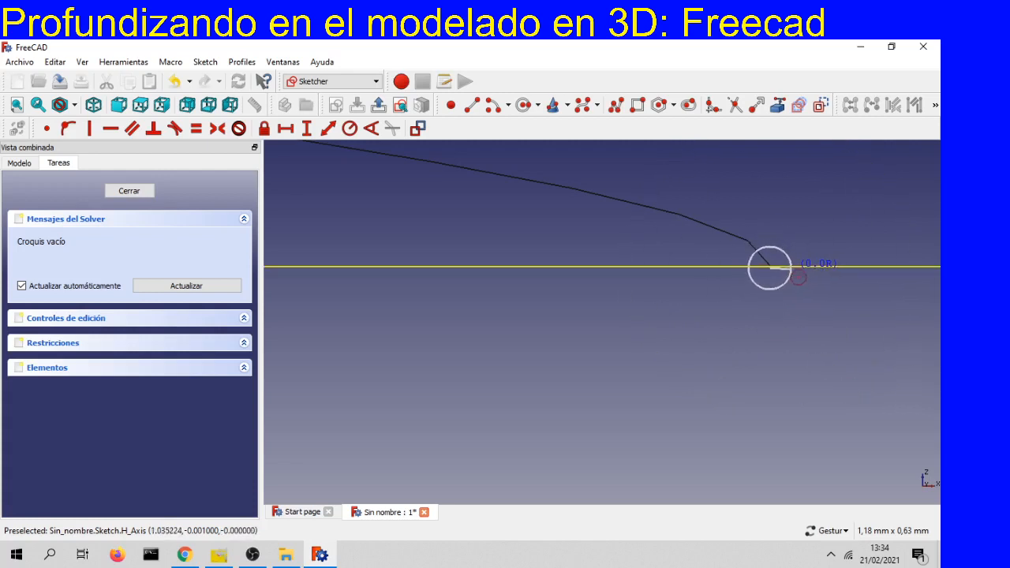
pyautogui.click(807, 286)
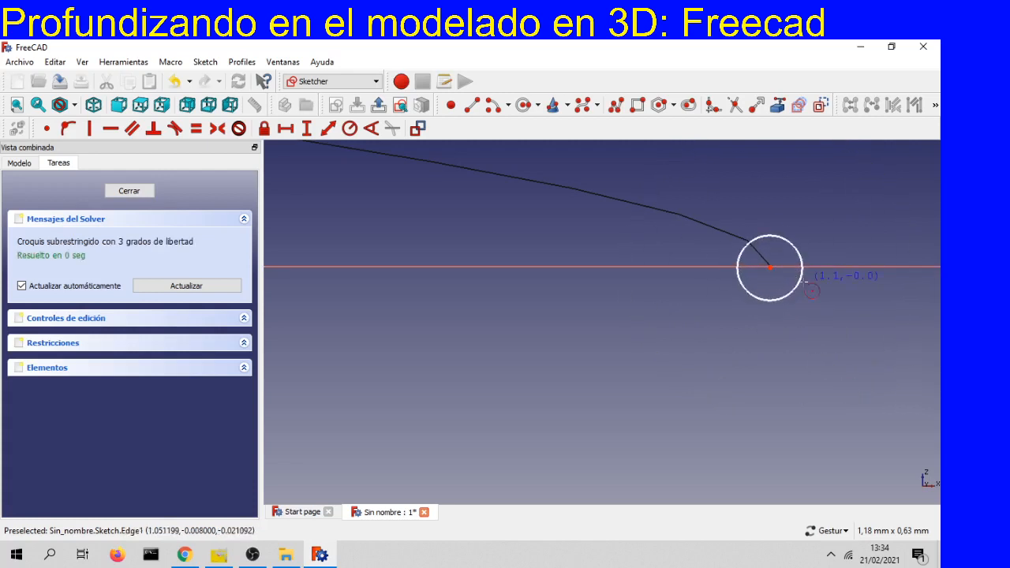
pyautogui.click(144, 191)
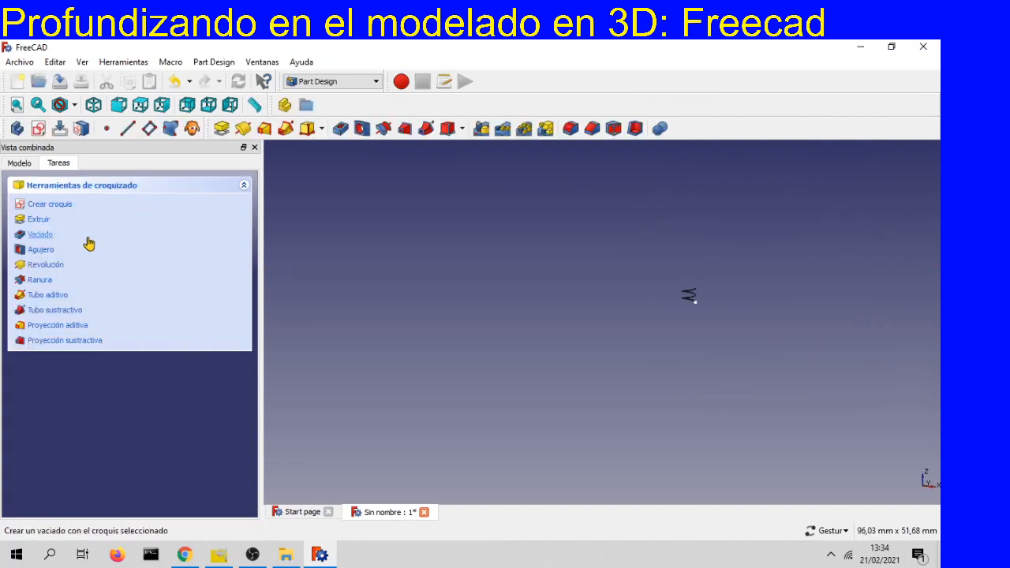
# Check the sketch inside the body and examine from several angles how the circle meets the helix's lower end
pyautogui.click(21, 163)
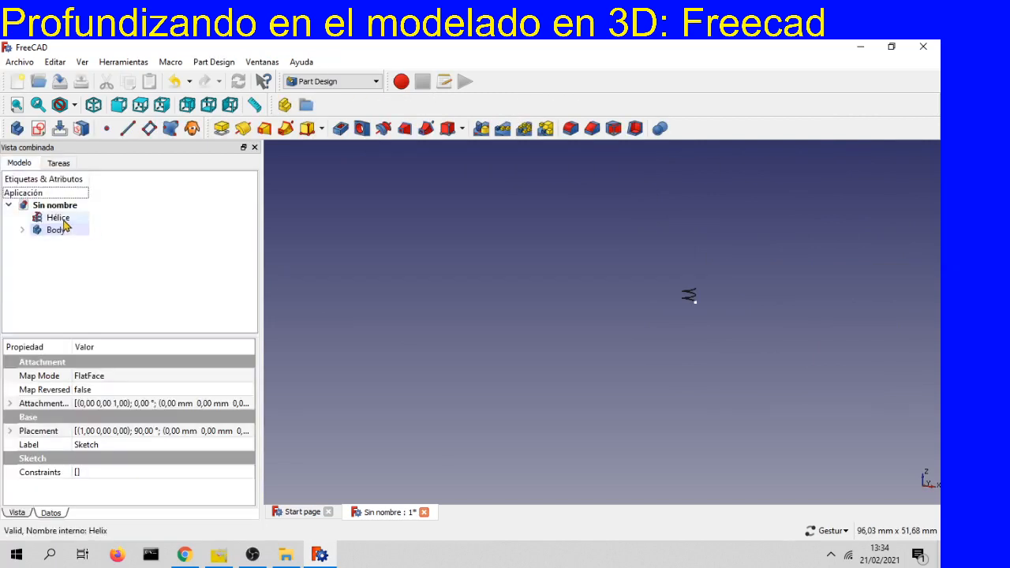
pyautogui.click(22, 231)
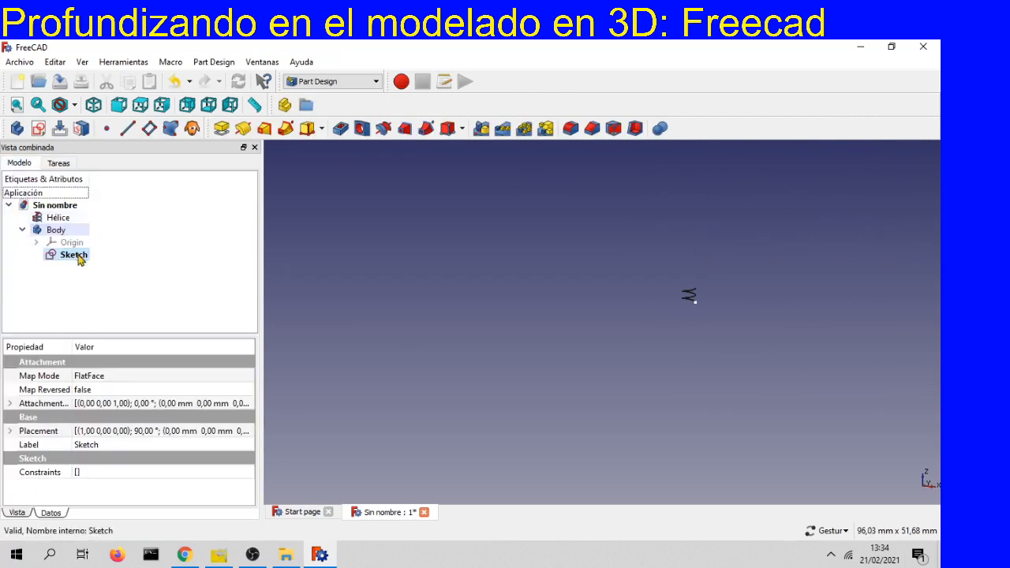
pyautogui.click(22, 230)
pyautogui.scroll(5, 783, 321)
pyautogui.scroll(-4, 783, 320)
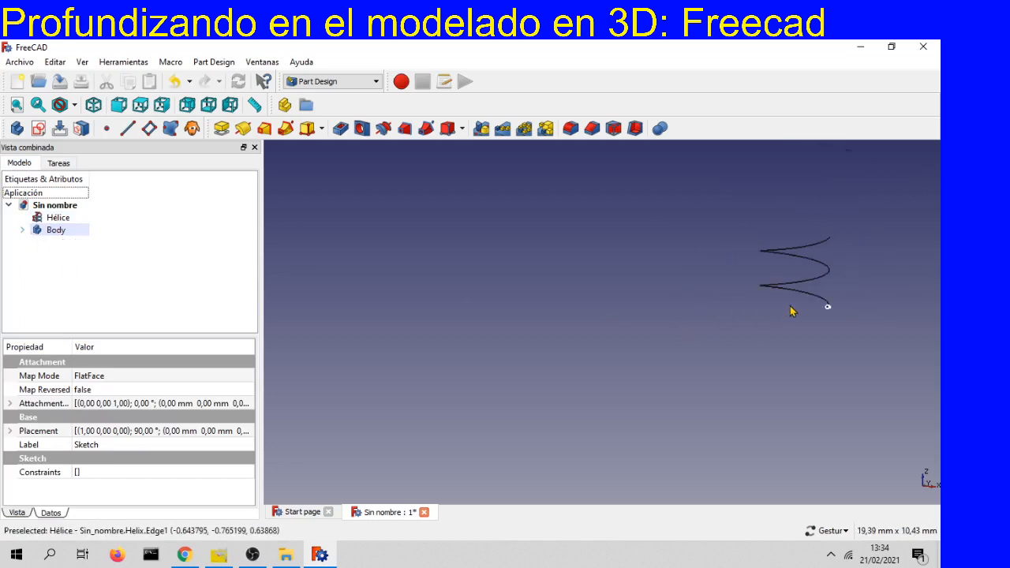
pyautogui.moveTo(829, 308); pyautogui.dragTo(646, 293)
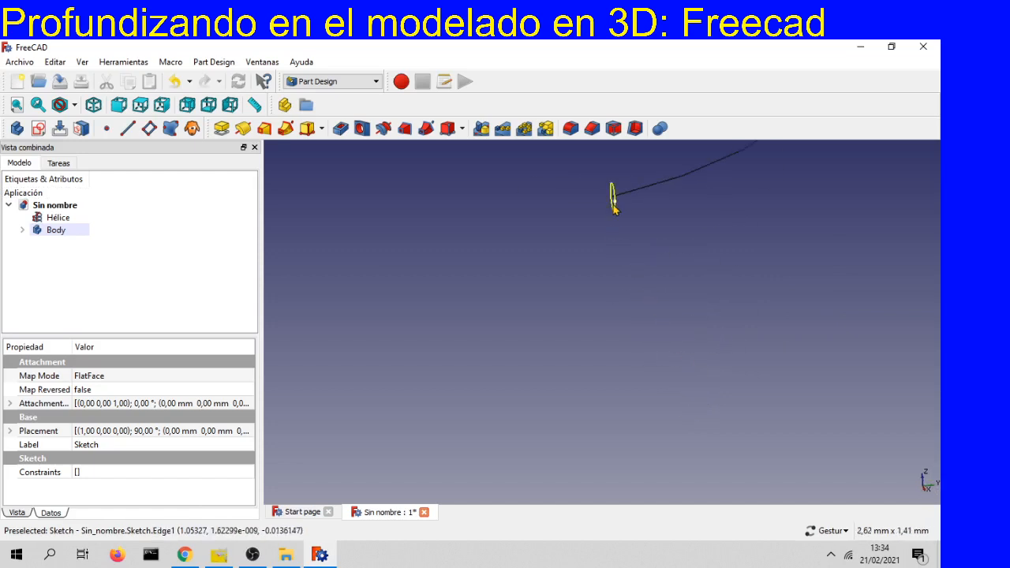
pyautogui.scroll(-5, 666, 211)
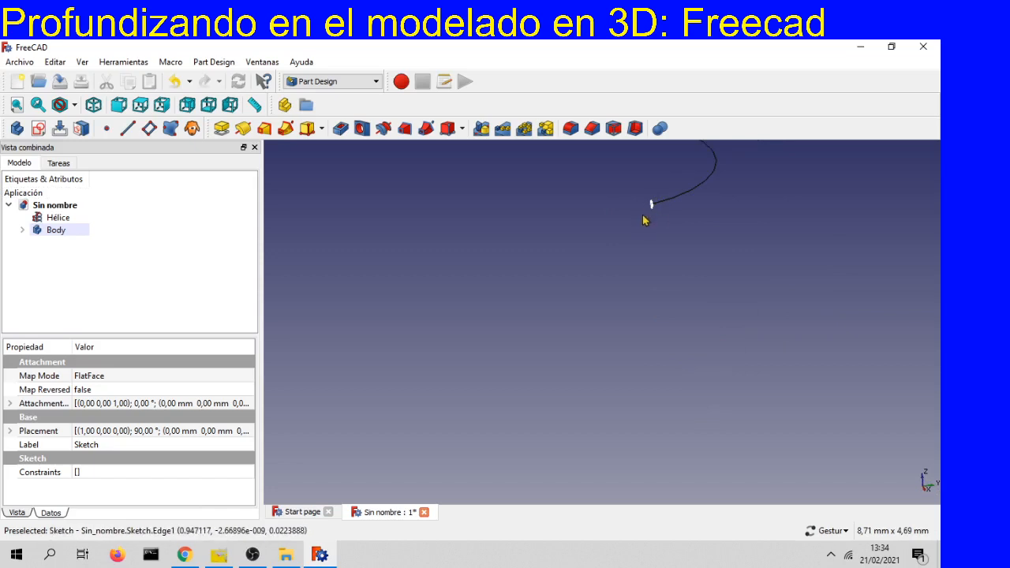
pyautogui.moveTo(650, 218); pyautogui.dragTo(694, 233)
pyautogui.moveTo(732, 322); pyautogui.dragTo(544, 376)
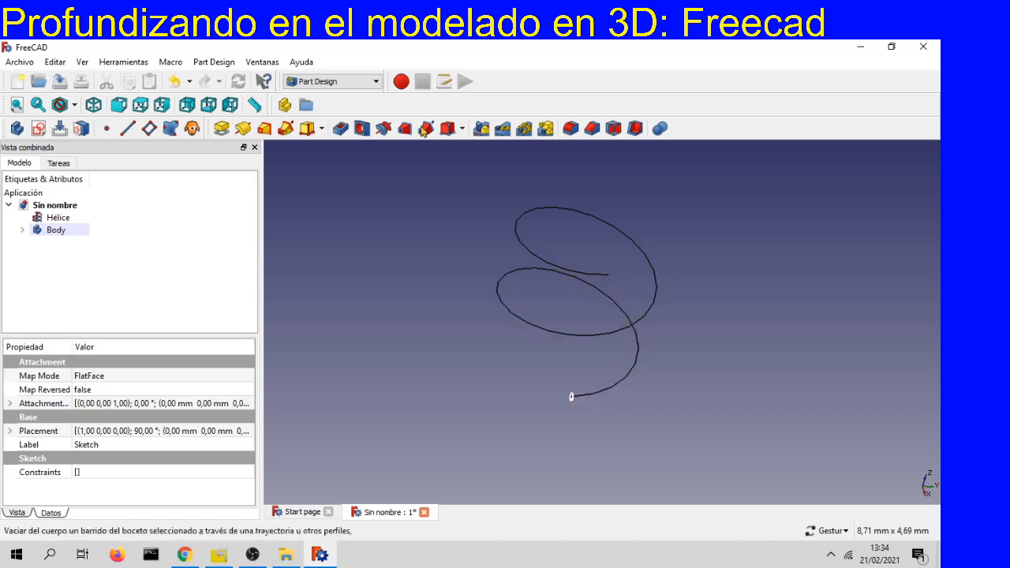
# Change to the Part workbench and start a sweep (Barrido) with the circle sketch as its profile
pyautogui.click(308, 82)
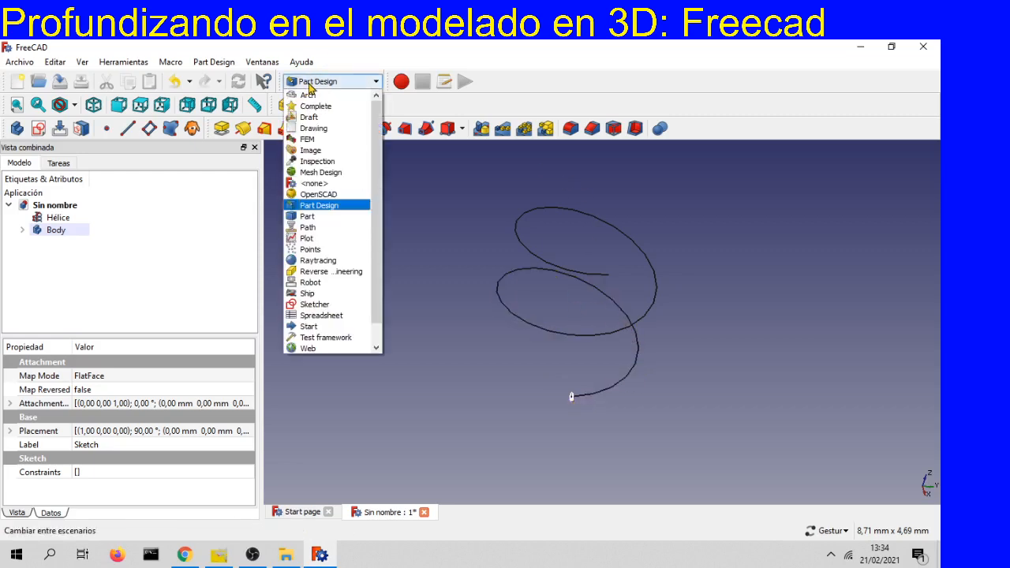
pyautogui.click(304, 217)
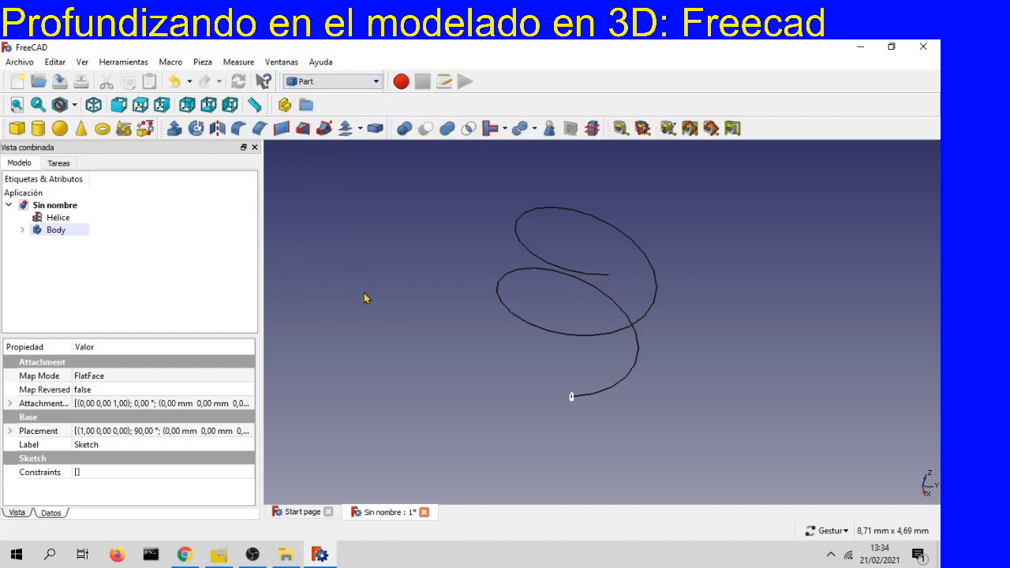
pyautogui.click(323, 131)
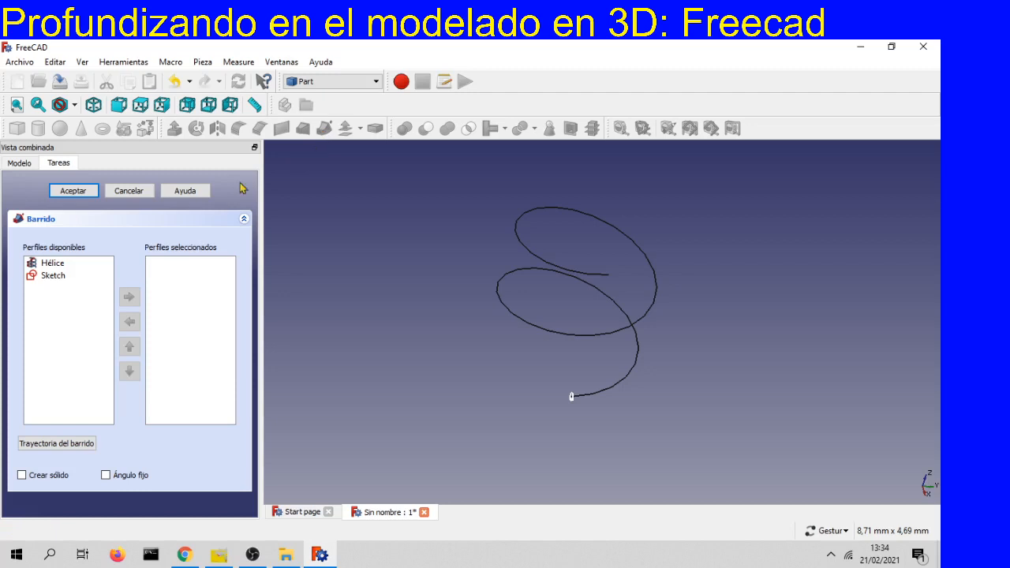
pyautogui.click(52, 278)
pyautogui.click(130, 300)
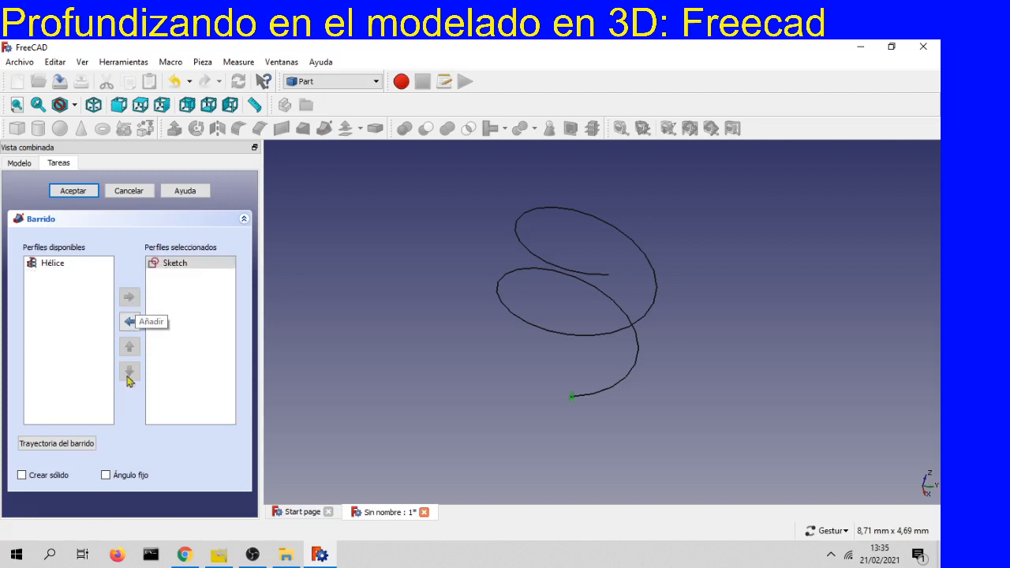
# Set the whole helix as the sweep path and create the sweep with Crear sólido and Ángulo fijo enabled
pyautogui.click(35, 444)
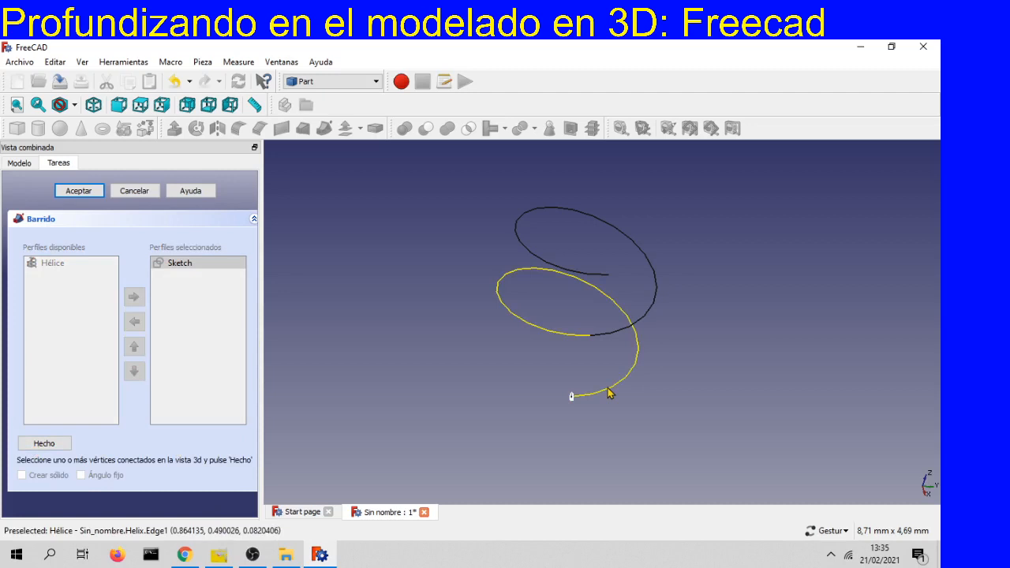
pyautogui.click(608, 394)
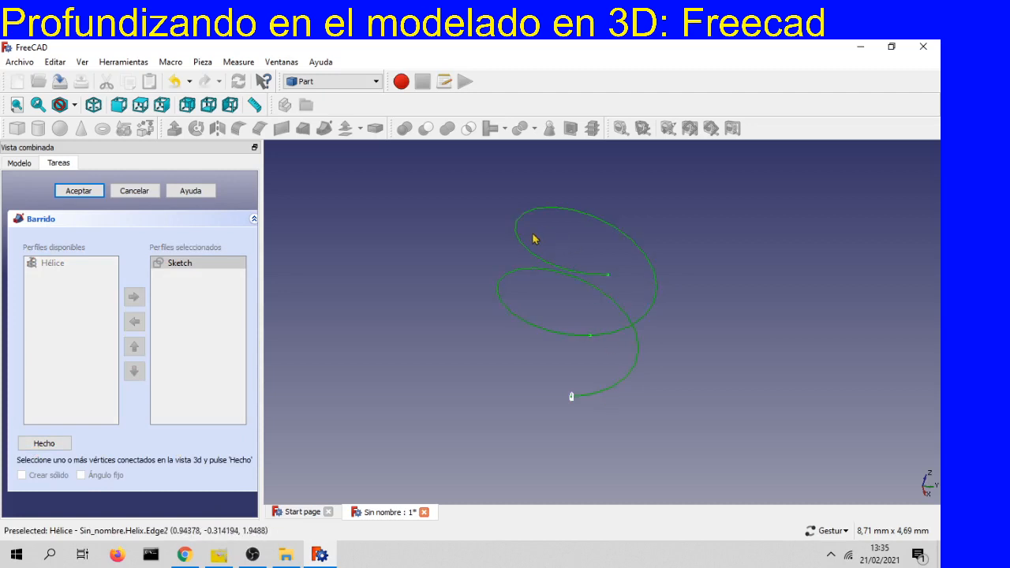
pyautogui.click(58, 446)
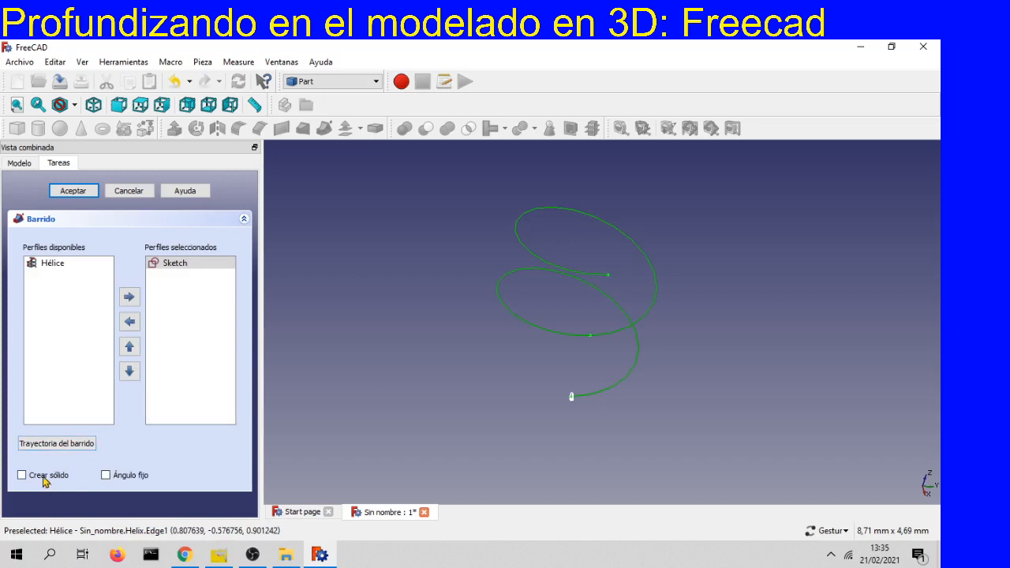
pyautogui.click(109, 476)
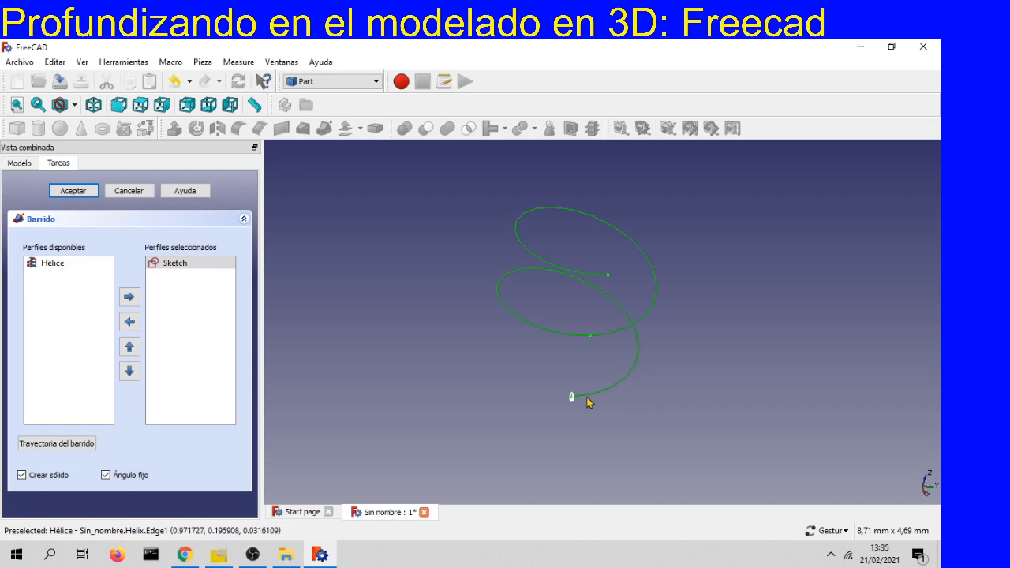
pyautogui.click(75, 193)
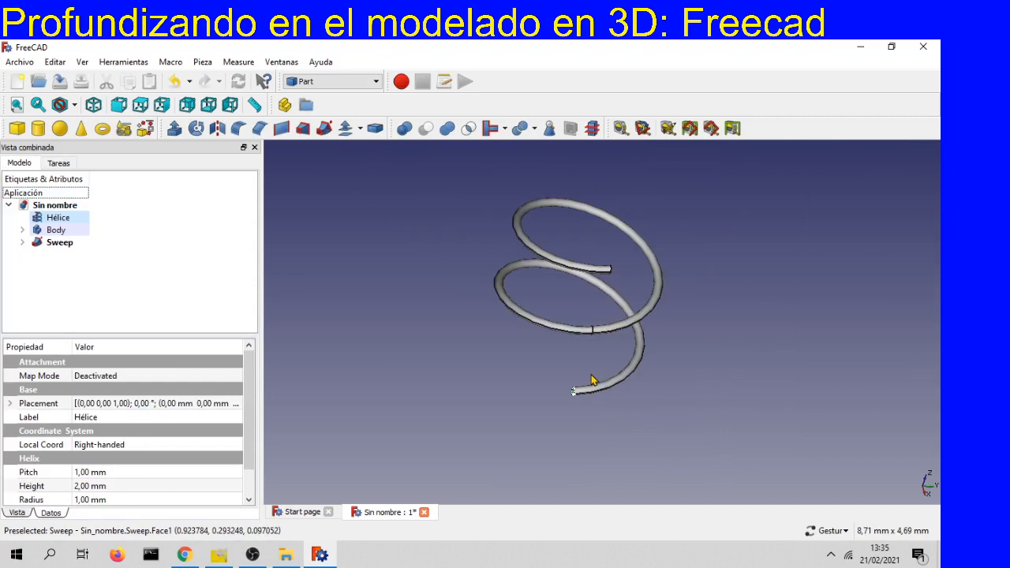
# Inspect the swept spring from several angles and at different distances
pyautogui.moveTo(591, 446); pyautogui.dragTo(583, 330)
pyautogui.scroll(-8, 583, 328)
pyautogui.scroll(8, 582, 330)
pyautogui.moveTo(584, 318); pyautogui.dragTo(594, 338)
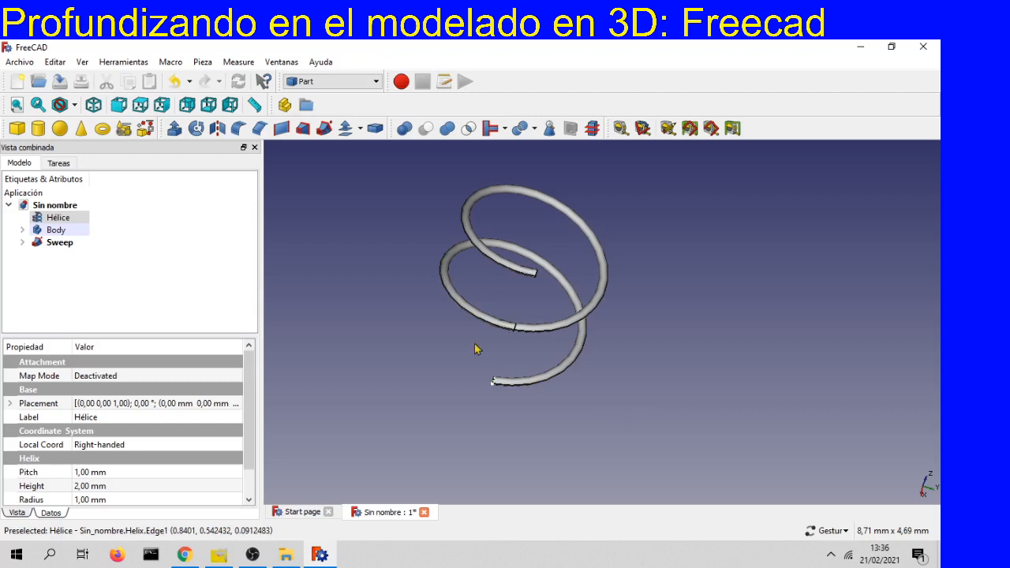
pyautogui.click(20, 62)
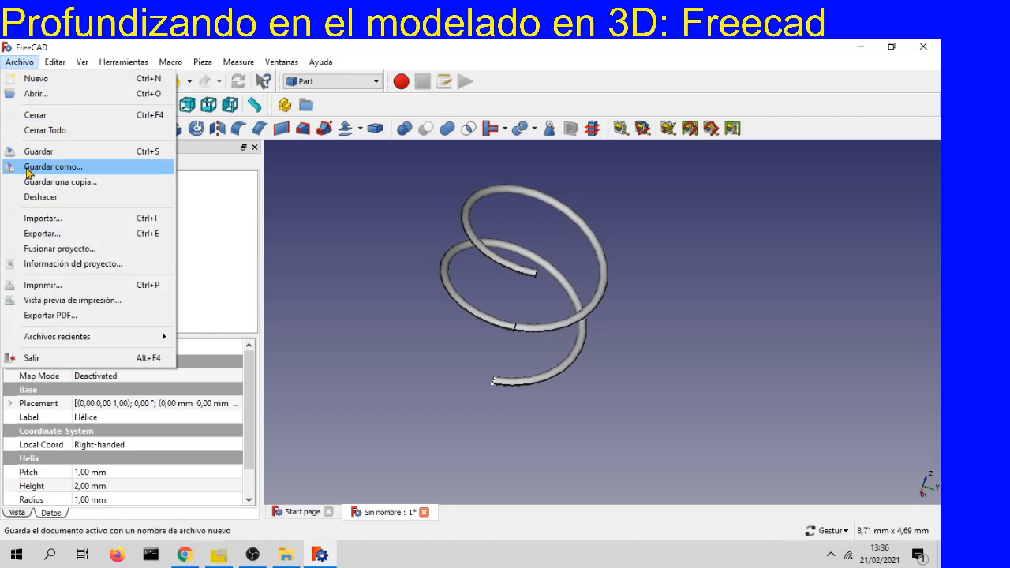
pyautogui.click(732, 331)
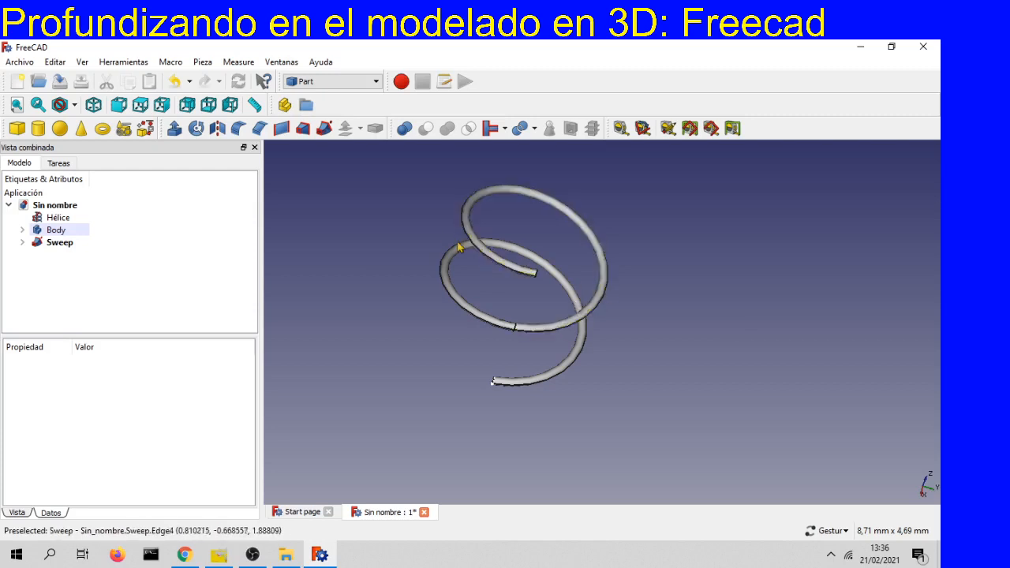
pyautogui.click(20, 61)
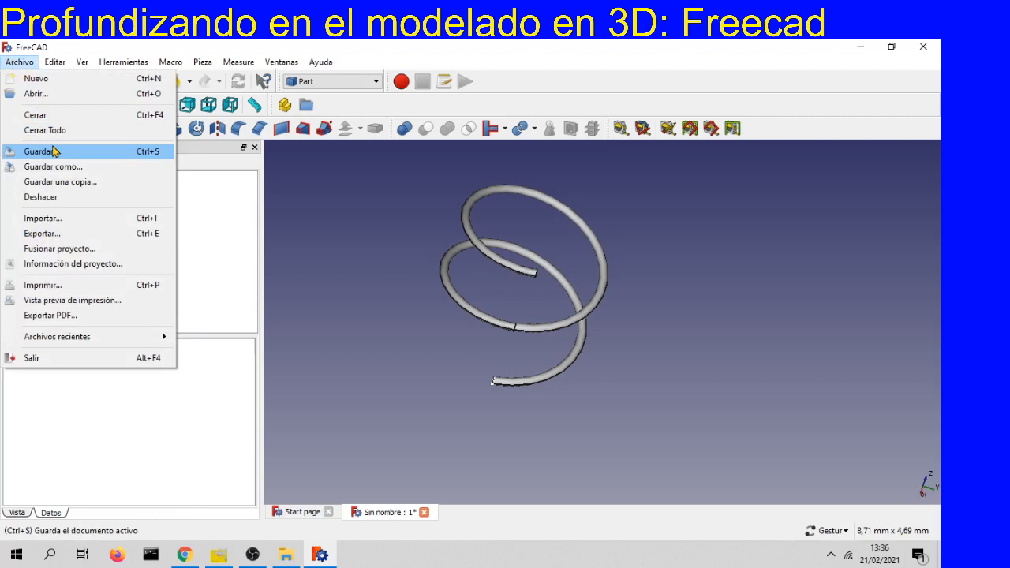
pyautogui.click(759, 370)
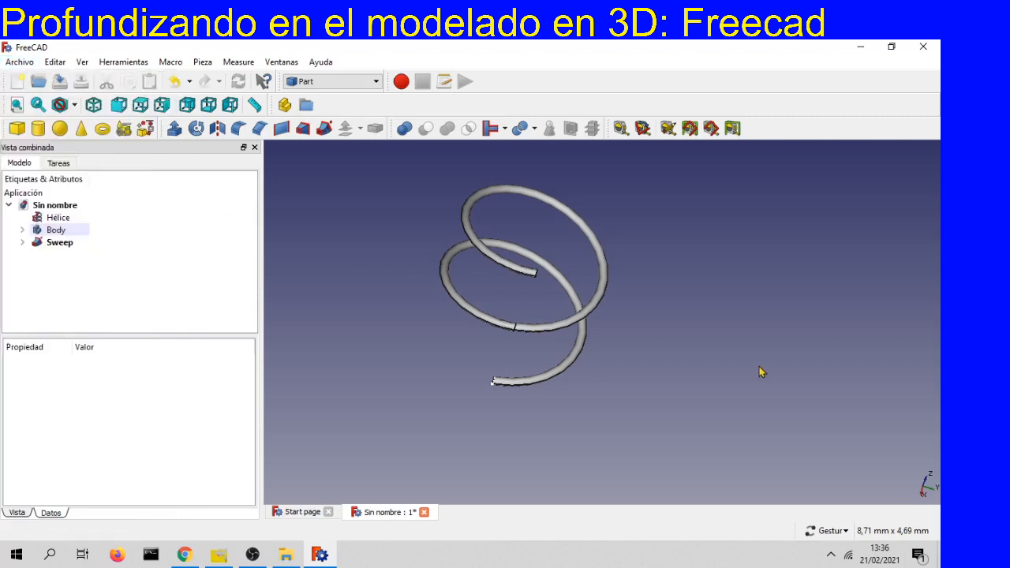